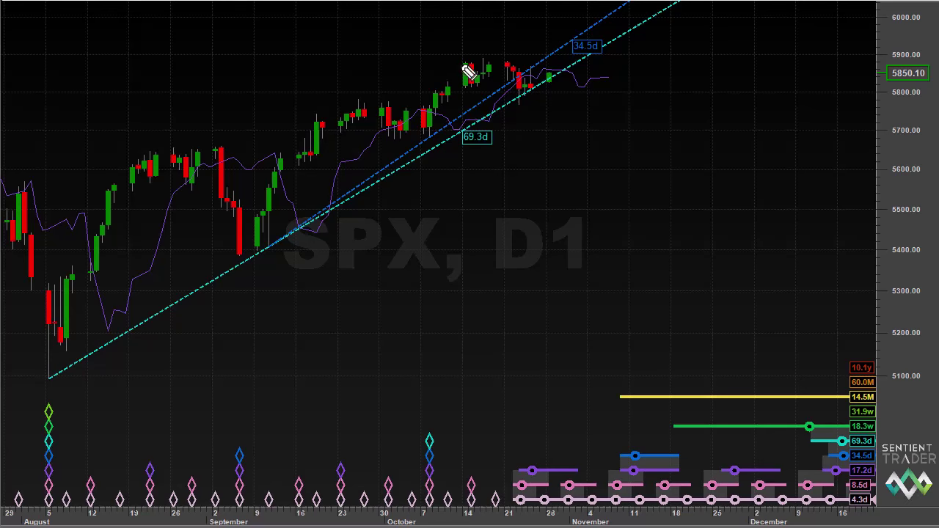
{"action": "mouse_move", "coordinate": [477, 193]}
{"action": "left_mouse_down"}
{"action": "mouse_move", "coordinate": [477, 212]}
{"action": "mouse_move", "coordinate": [472, 141]}
{"action": "mouse_move", "coordinate": [482, 140]}
{"action": "left_mouse_up"}
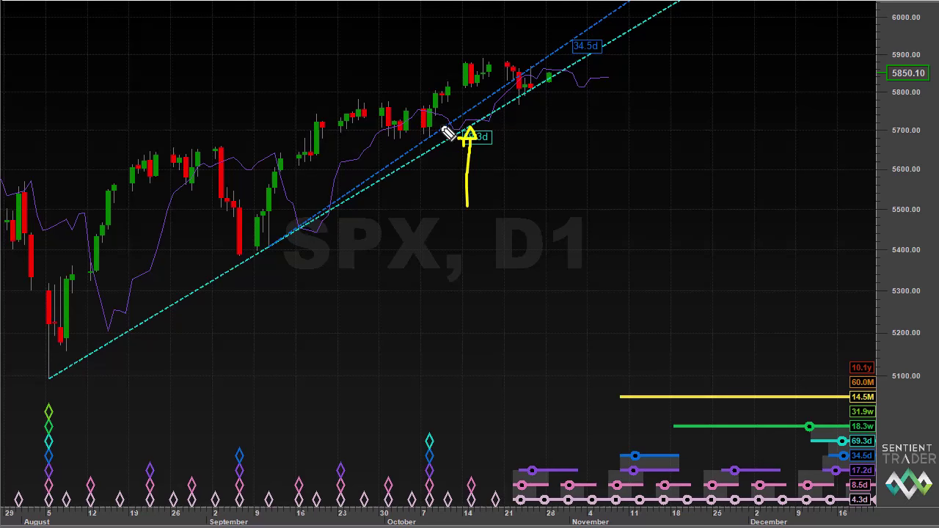
{"action": "mouse_move", "coordinate": [447, 129]}
{"action": "left_mouse_down"}
{"action": "mouse_move", "coordinate": [426, 113]}
{"action": "mouse_move", "coordinate": [415, 121]}
{"action": "mouse_move", "coordinate": [415, 146]}
{"action": "mouse_move", "coordinate": [453, 159]}
{"action": "mouse_move", "coordinate": [460, 132]}
{"action": "mouse_move", "coordinate": [438, 125]}
{"action": "left_mouse_up"}
{"action": "mouse_move", "coordinate": [429, 180]}
{"action": "left_mouse_down"}
{"action": "mouse_move", "coordinate": [423, 421]}
{"action": "mouse_move", "coordinate": [415, 401]}
{"action": "mouse_move", "coordinate": [424, 424]}
{"action": "mouse_move", "coordinate": [439, 404]}
{"action": "mouse_move", "coordinate": [412, 400]}
{"action": "left_mouse_up"}
{"action": "left_click_drag", "start_coordinate": [442, 439], "coordinate": [446, 478]}
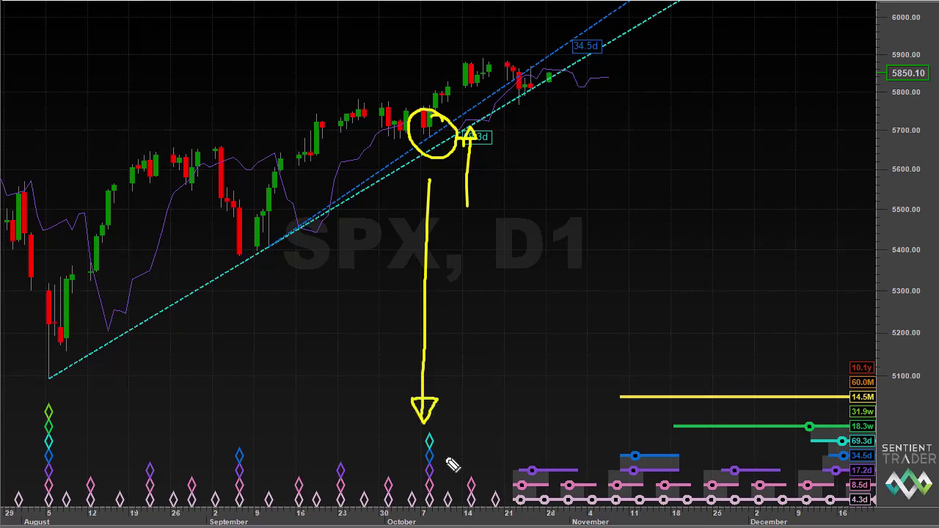
{"action": "mouse_move", "coordinate": [434, 426]}
{"action": "left_mouse_down"}
{"action": "mouse_move", "coordinate": [409, 470]}
{"action": "mouse_move", "coordinate": [407, 493]}
{"action": "mouse_move", "coordinate": [421, 514]}
{"action": "mouse_move", "coordinate": [437, 516]}
{"action": "mouse_move", "coordinate": [449, 462]}
{"action": "left_mouse_up"}
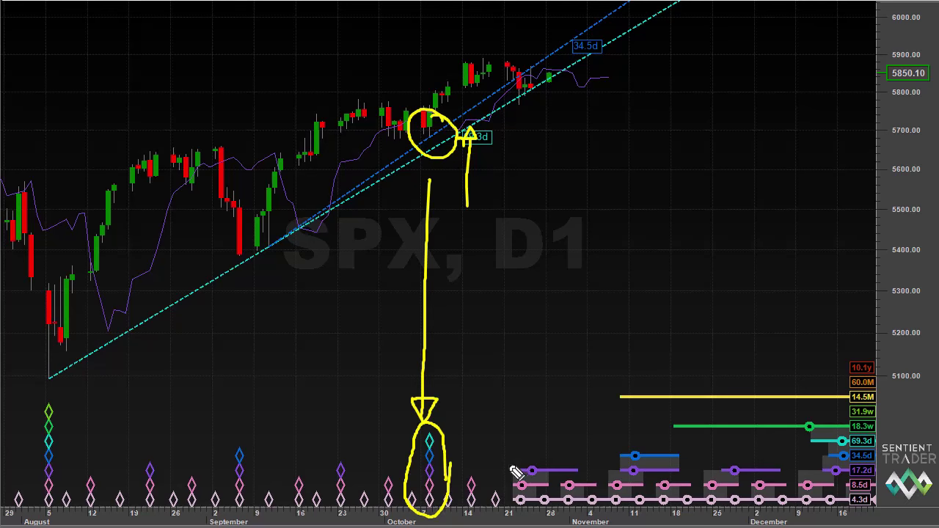
{"action": "mouse_move", "coordinate": [508, 465]}
{"action": "left_mouse_down"}
{"action": "mouse_move", "coordinate": [533, 515]}
{"action": "mouse_move", "coordinate": [564, 467]}
{"action": "mouse_move", "coordinate": [506, 463]}
{"action": "left_mouse_up"}
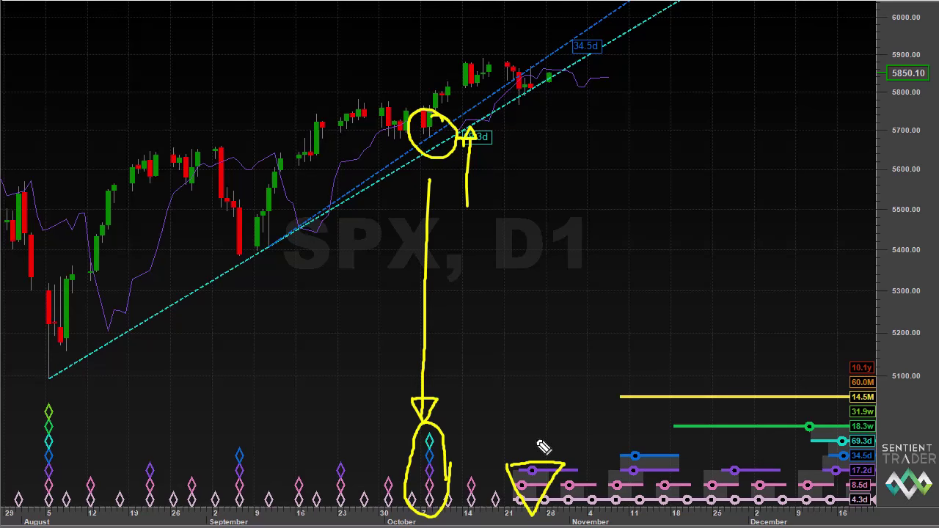
{"action": "mouse_move", "coordinate": [528, 177]}
{"action": "left_mouse_down"}
{"action": "mouse_move", "coordinate": [521, 118]}
{"action": "mouse_move", "coordinate": [539, 135]}
{"action": "mouse_move", "coordinate": [526, 137]}
{"action": "left_mouse_up"}
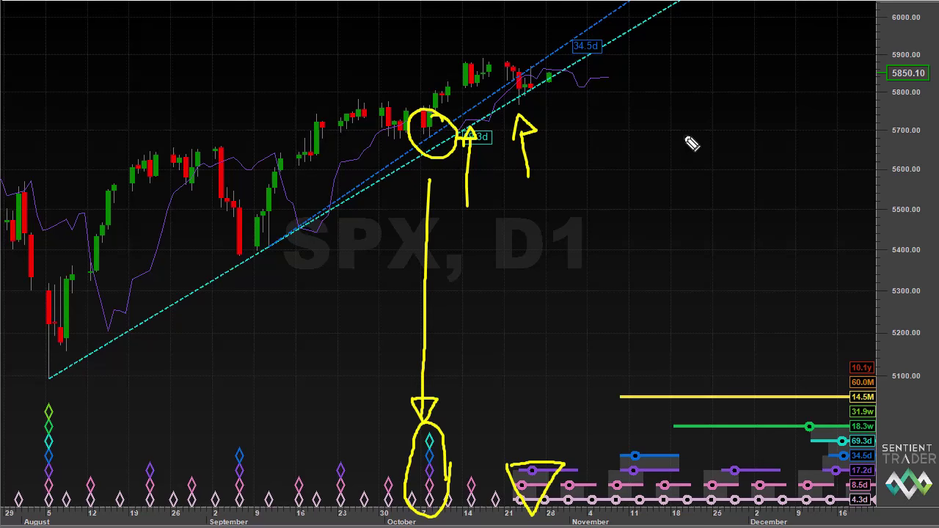
{"action": "mouse_move", "coordinate": [673, 143]}
{"action": "left_mouse_down"}
{"action": "mouse_move", "coordinate": [662, 105]}
{"action": "mouse_move", "coordinate": [606, 91]}
{"action": "left_mouse_up"}
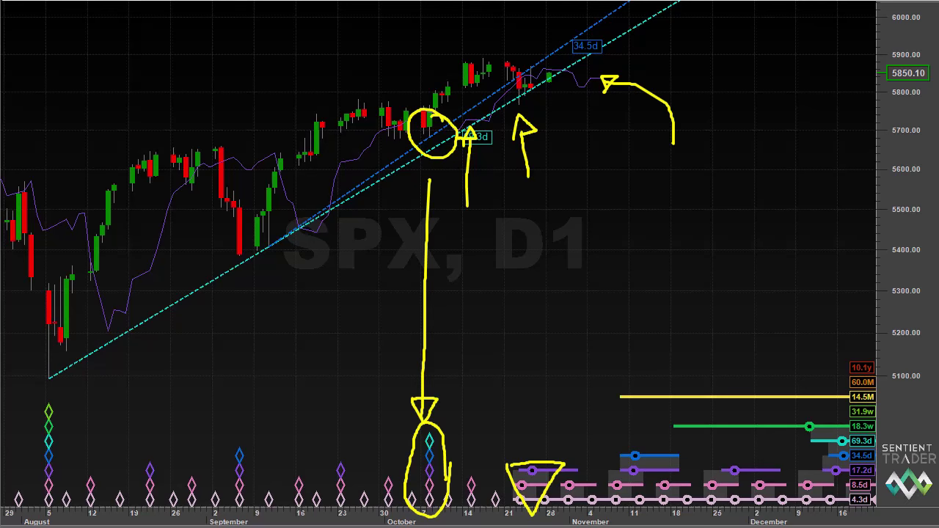
{"action": "key", "text": "Escape"}
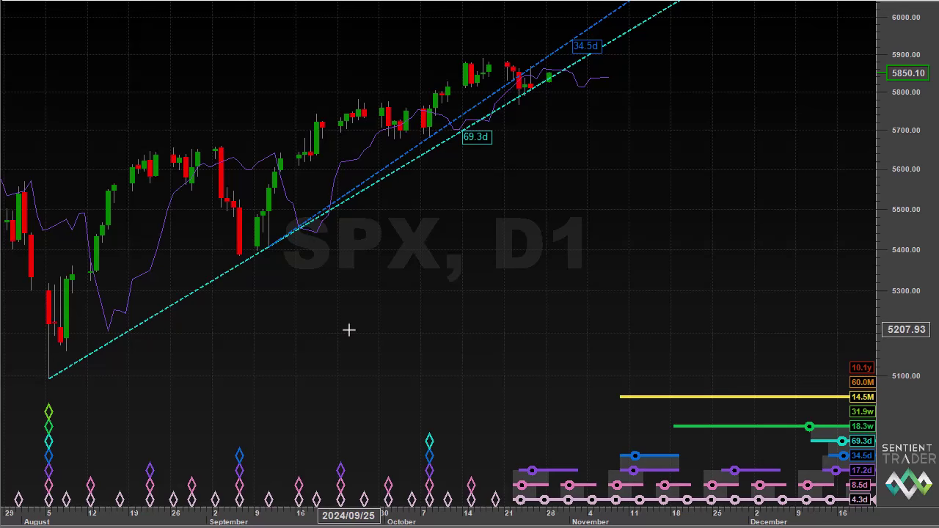
Step: Zoom the SPX daily chart into late September through November and rescale the price axis
{"action": "left_click_drag", "start_coordinate": [349, 384], "coordinate": [733, 431]}
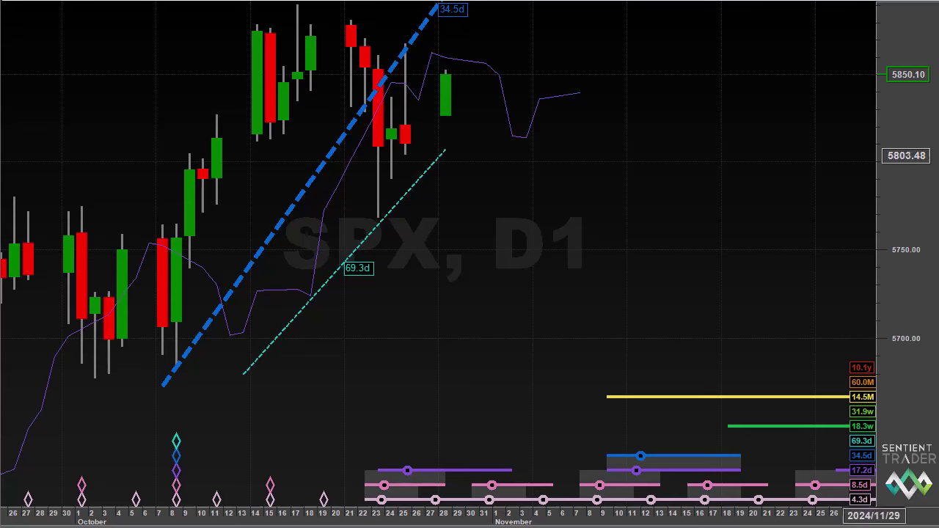
{"action": "scroll", "coordinate": [902, 63], "scroll_direction": "down", "scroll_amount": 2}
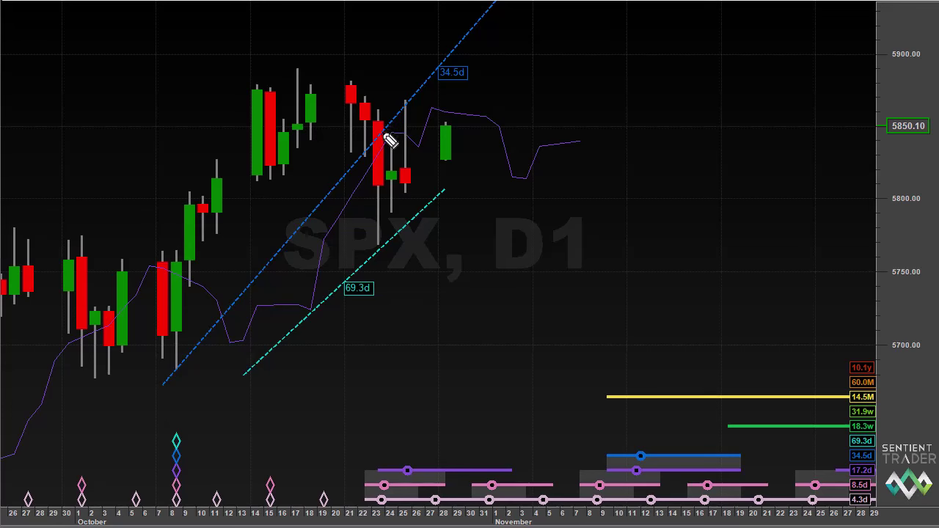
Step: Cross out the October 23 candle, then circle the mid-October high and October 8 troughs
{"action": "left_click_drag", "start_coordinate": [359, 131], "coordinate": [384, 150]}
{"action": "left_click_drag", "start_coordinate": [380, 115], "coordinate": [366, 160]}
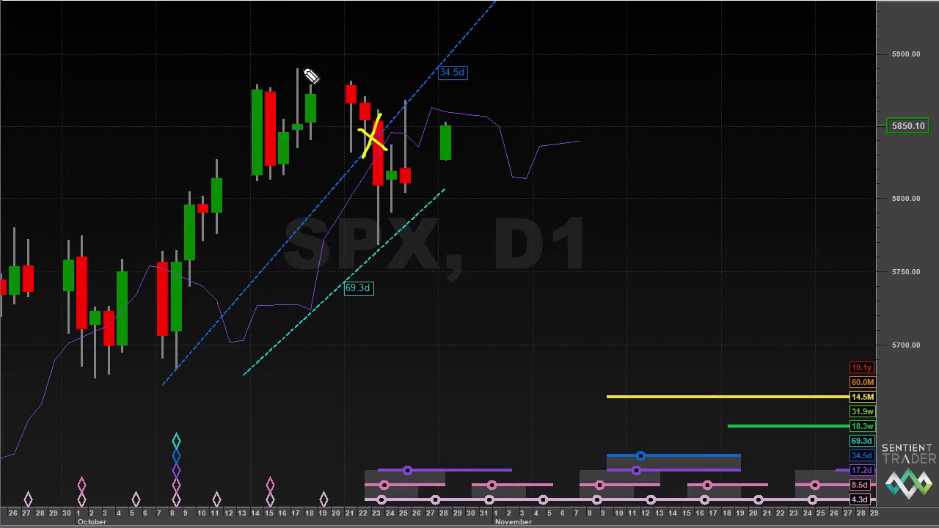
{"action": "mouse_move", "coordinate": [304, 53]}
{"action": "left_mouse_down"}
{"action": "mouse_move", "coordinate": [278, 57]}
{"action": "mouse_move", "coordinate": [286, 91]}
{"action": "mouse_move", "coordinate": [319, 91]}
{"action": "mouse_move", "coordinate": [297, 49]}
{"action": "left_mouse_up"}
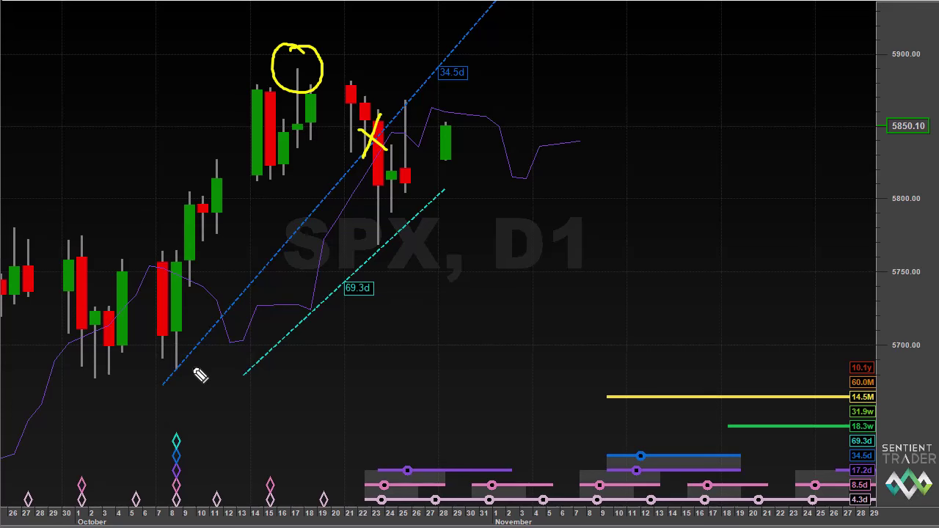
{"action": "mouse_move", "coordinate": [192, 364]}
{"action": "left_mouse_down"}
{"action": "mouse_move", "coordinate": [156, 383]}
{"action": "mouse_move", "coordinate": [149, 420]}
{"action": "mouse_move", "coordinate": [144, 467]}
{"action": "mouse_move", "coordinate": [157, 488]}
{"action": "mouse_move", "coordinate": [192, 484]}
{"action": "mouse_move", "coordinate": [207, 422]}
{"action": "mouse_move", "coordinate": [203, 361]}
{"action": "left_mouse_up"}
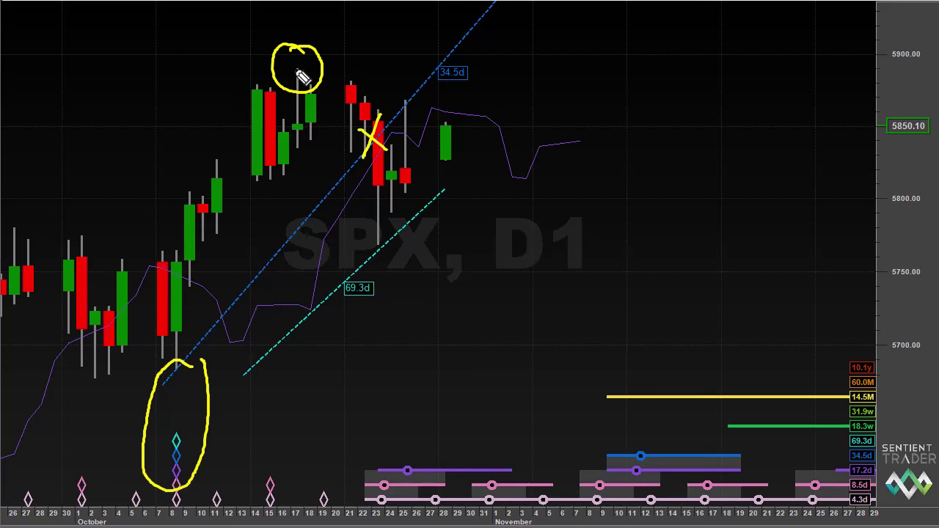
Step: Draw arrows projecting price down into November and circle the low touching the 69.3d line
{"action": "mouse_move", "coordinate": [511, 199]}
{"action": "left_mouse_down"}
{"action": "mouse_move", "coordinate": [636, 316]}
{"action": "mouse_move", "coordinate": [639, 306]}
{"action": "mouse_move", "coordinate": [615, 332]}
{"action": "mouse_move", "coordinate": [648, 341]}
{"action": "mouse_move", "coordinate": [638, 297]}
{"action": "left_mouse_up"}
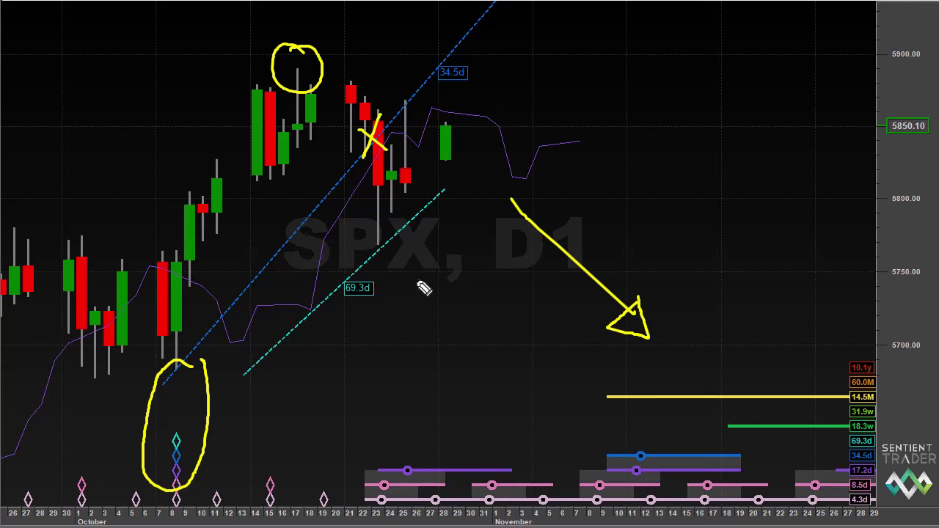
{"action": "mouse_move", "coordinate": [473, 315]}
{"action": "left_mouse_down"}
{"action": "mouse_move", "coordinate": [421, 321]}
{"action": "mouse_move", "coordinate": [388, 294]}
{"action": "mouse_move", "coordinate": [384, 266]}
{"action": "mouse_move", "coordinate": [393, 284]}
{"action": "left_mouse_up"}
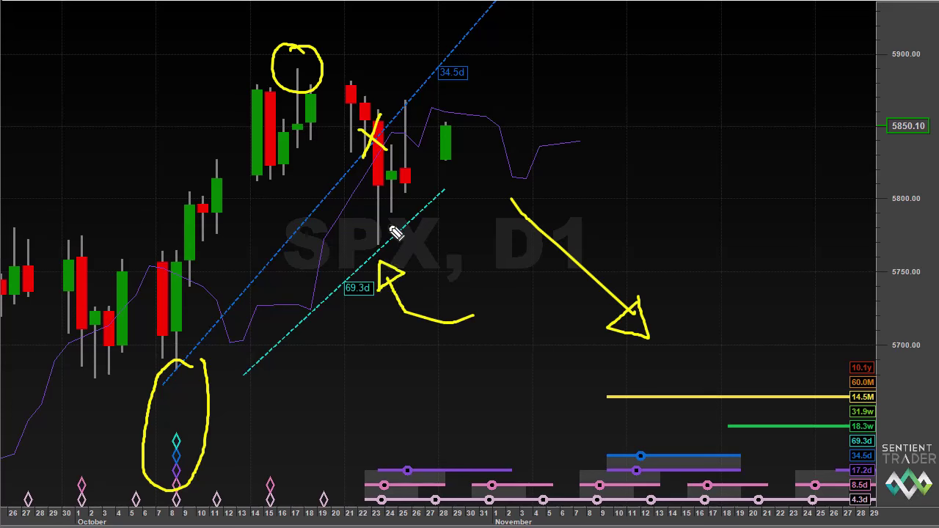
{"action": "mouse_move", "coordinate": [418, 232]}
{"action": "left_mouse_down"}
{"action": "mouse_move", "coordinate": [359, 234]}
{"action": "mouse_move", "coordinate": [353, 276]}
{"action": "mouse_move", "coordinate": [393, 302]}
{"action": "mouse_move", "coordinate": [422, 235]}
{"action": "left_mouse_up"}
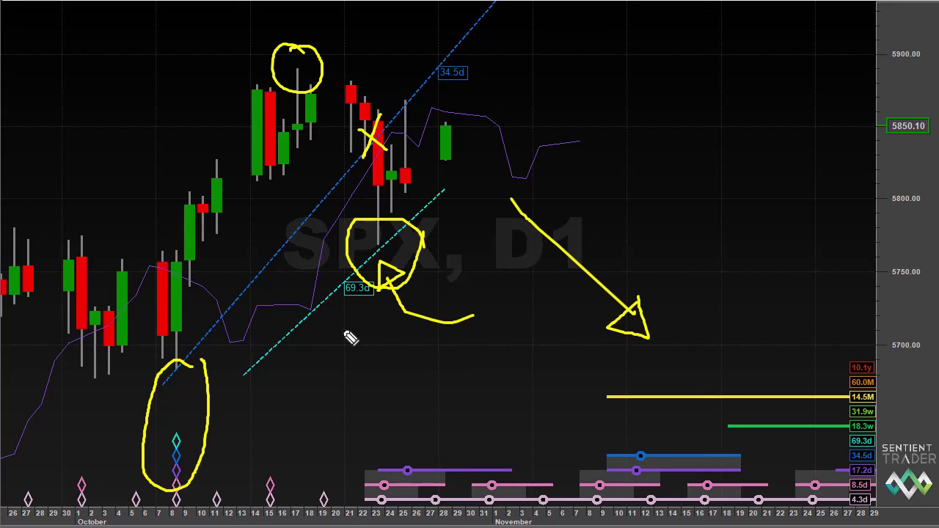
Step: Clear the annotations, return to the wider view, and zoom into September–November with a compressed price scale
{"action": "key", "text": "Escape"}
{"action": "key", "text": "BackSpace"}
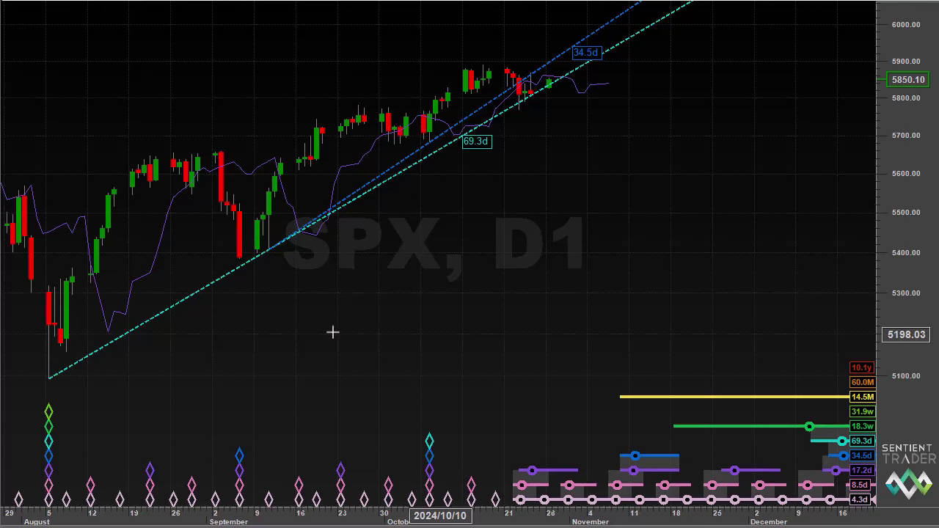
{"action": "left_click_drag", "start_coordinate": [184, 245], "coordinate": [633, 404]}
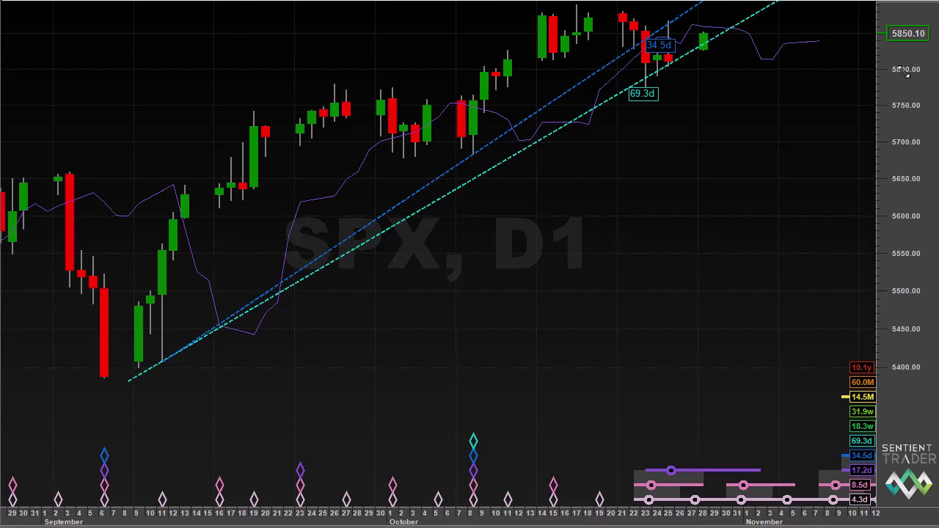
{"action": "left_click_drag", "start_coordinate": [907, 119], "coordinate": [908, 139]}
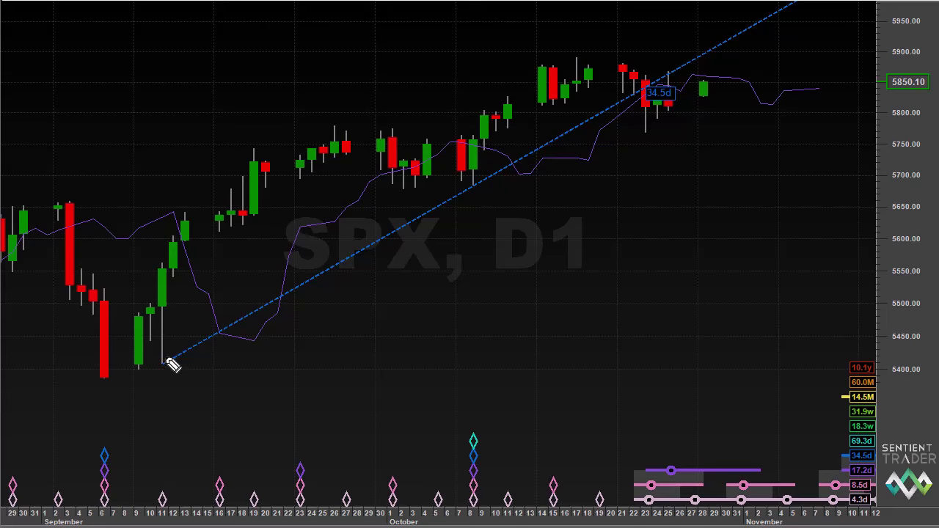
Step: Circle the September lows and October trendline touch, then erase all ink and the dashed trendline
{"action": "mouse_move", "coordinate": [177, 352]}
{"action": "left_mouse_down"}
{"action": "mouse_move", "coordinate": [163, 376]}
{"action": "mouse_move", "coordinate": [181, 372]}
{"action": "mouse_move", "coordinate": [173, 359]}
{"action": "left_mouse_up"}
{"action": "mouse_move", "coordinate": [110, 374]}
{"action": "left_mouse_down"}
{"action": "mouse_move", "coordinate": [101, 402]}
{"action": "mouse_move", "coordinate": [118, 376]}
{"action": "mouse_move", "coordinate": [126, 432]}
{"action": "mouse_move", "coordinate": [112, 448]}
{"action": "mouse_move", "coordinate": [130, 440]}
{"action": "left_mouse_up"}
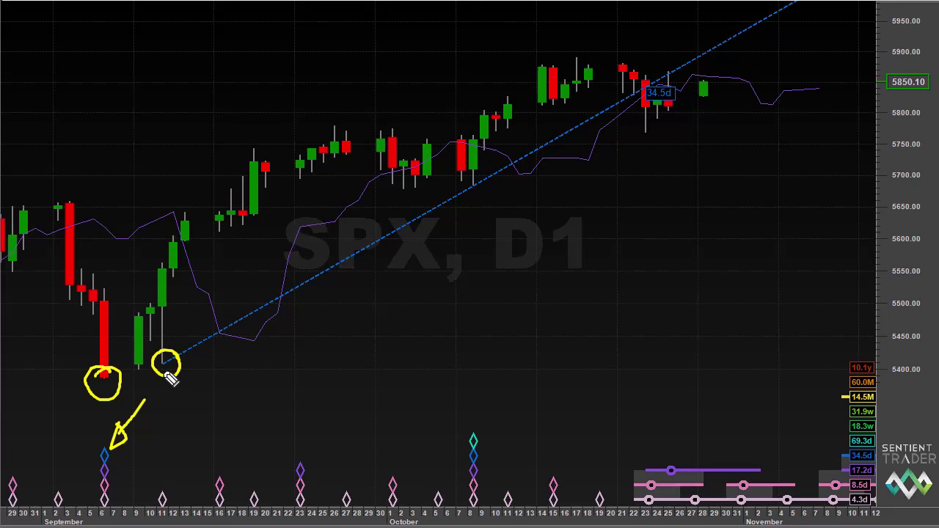
{"action": "mouse_move", "coordinate": [476, 177]}
{"action": "left_mouse_down"}
{"action": "mouse_move", "coordinate": [465, 196]}
{"action": "mouse_move", "coordinate": [486, 205]}
{"action": "mouse_move", "coordinate": [478, 174]}
{"action": "left_mouse_up"}
{"action": "mouse_move", "coordinate": [291, 418]}
{"action": "left_mouse_down"}
{"action": "mouse_move", "coordinate": [220, 435]}
{"action": "mouse_move", "coordinate": [167, 424]}
{"action": "left_mouse_up"}
{"action": "left_click_drag", "start_coordinate": [174, 407], "coordinate": [169, 427]}
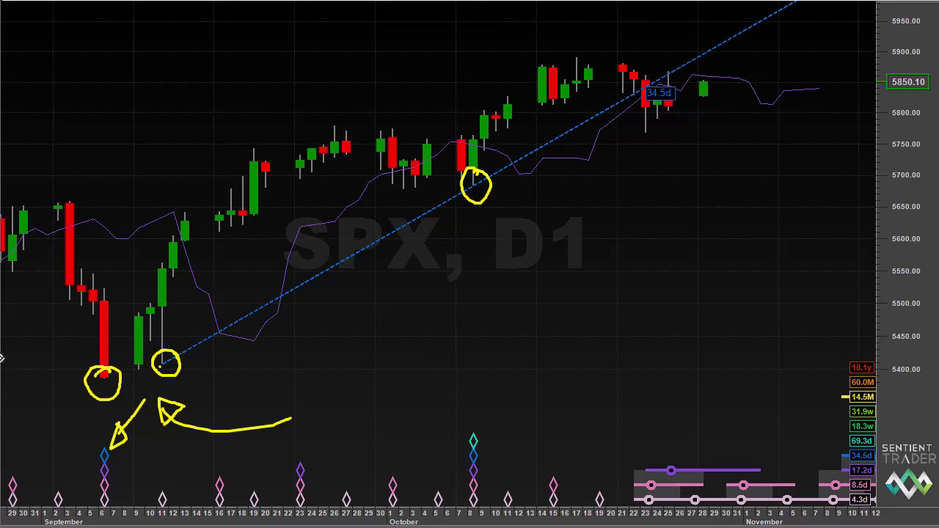
{"action": "key", "text": "Escape"}
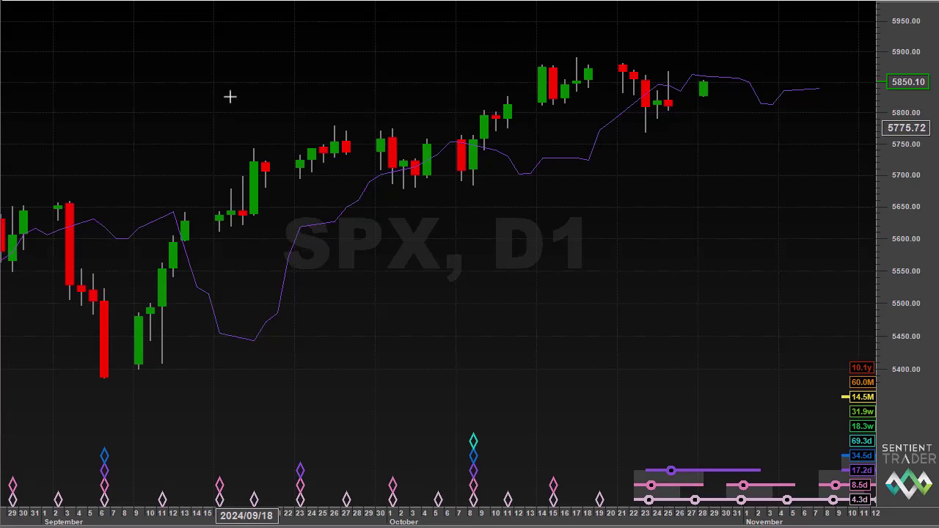
Step: Zoom out, compress the price scale, and circle the early-October trough, linking it to the diamonds and A label
{"action": "scroll", "coordinate": [744, 331], "scroll_direction": "down", "scroll_amount": 3}
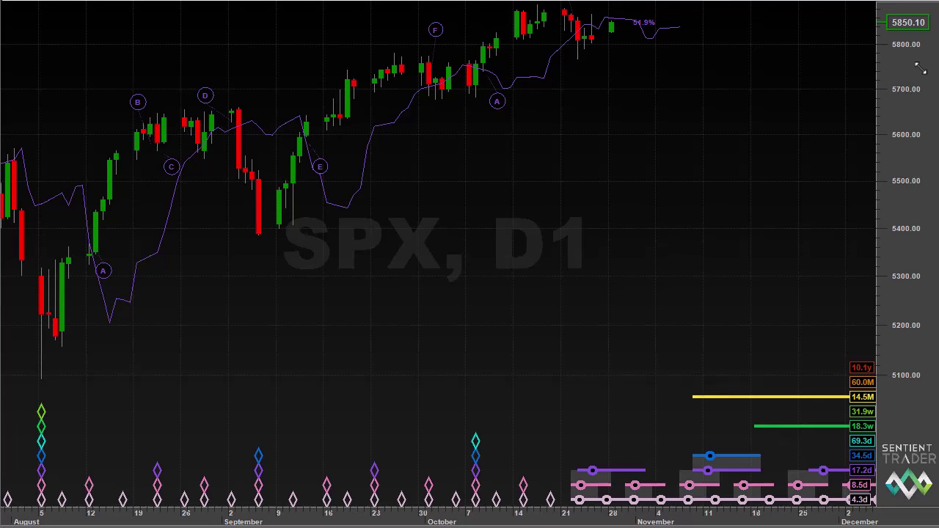
{"action": "left_click_drag", "start_coordinate": [910, 101], "coordinate": [910, 124]}
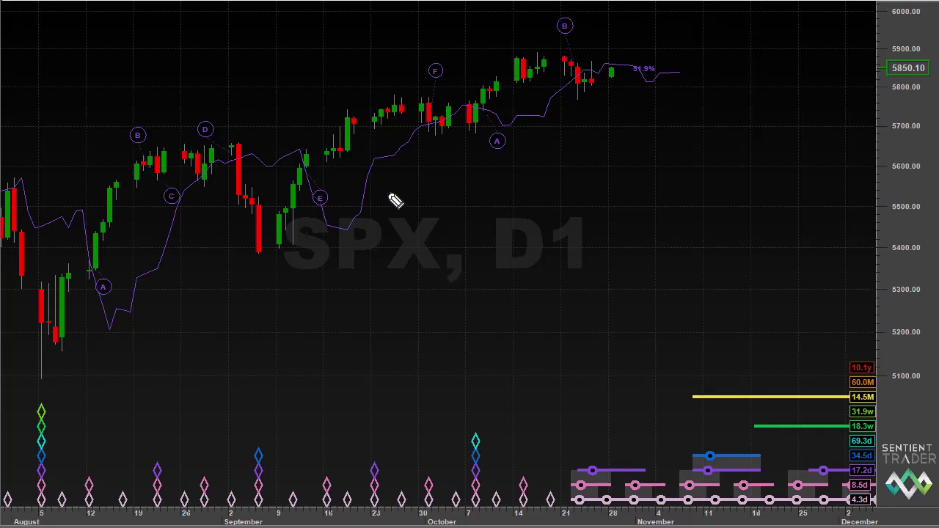
{"action": "mouse_move", "coordinate": [483, 127]}
{"action": "left_mouse_down"}
{"action": "mouse_move", "coordinate": [474, 128]}
{"action": "mouse_move", "coordinate": [486, 140]}
{"action": "mouse_move", "coordinate": [483, 126]}
{"action": "left_mouse_up"}
{"action": "left_click_drag", "start_coordinate": [469, 170], "coordinate": [468, 403]}
{"action": "mouse_move", "coordinate": [490, 169]}
{"action": "left_mouse_down"}
{"action": "mouse_move", "coordinate": [494, 160]}
{"action": "mouse_move", "coordinate": [502, 187]}
{"action": "mouse_move", "coordinate": [501, 165]}
{"action": "left_mouse_up"}
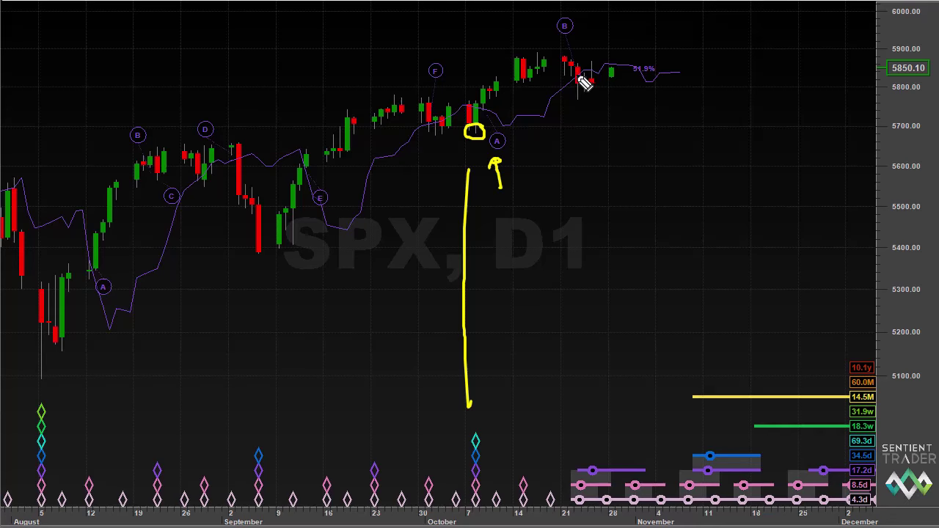
Step: Circle the late-October candles and B label, and mark the cycle bars and latest green candle
{"action": "mouse_move", "coordinate": [587, 69]}
{"action": "left_mouse_down"}
{"action": "mouse_move", "coordinate": [564, 84]}
{"action": "mouse_move", "coordinate": [580, 99]}
{"action": "mouse_move", "coordinate": [592, 90]}
{"action": "mouse_move", "coordinate": [584, 64]}
{"action": "left_mouse_up"}
{"action": "mouse_move", "coordinate": [591, 22]}
{"action": "left_mouse_down"}
{"action": "mouse_move", "coordinate": [559, 12]}
{"action": "mouse_move", "coordinate": [551, 22]}
{"action": "mouse_move", "coordinate": [565, 43]}
{"action": "mouse_move", "coordinate": [591, 19]}
{"action": "left_mouse_up"}
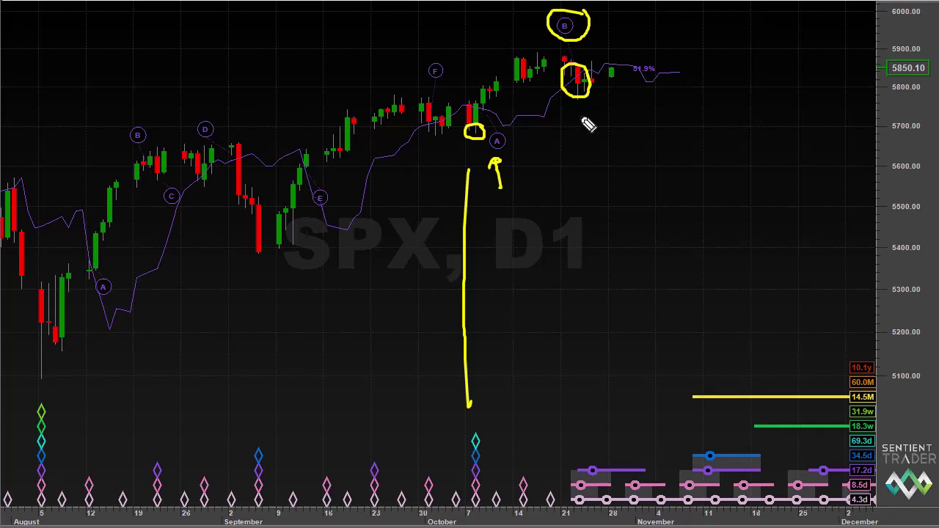
{"action": "mouse_move", "coordinate": [560, 464]}
{"action": "left_mouse_down"}
{"action": "mouse_move", "coordinate": [587, 506]}
{"action": "mouse_move", "coordinate": [611, 480]}
{"action": "mouse_move", "coordinate": [610, 464]}
{"action": "mouse_move", "coordinate": [572, 464]}
{"action": "mouse_move", "coordinate": [580, 511]}
{"action": "left_mouse_up"}
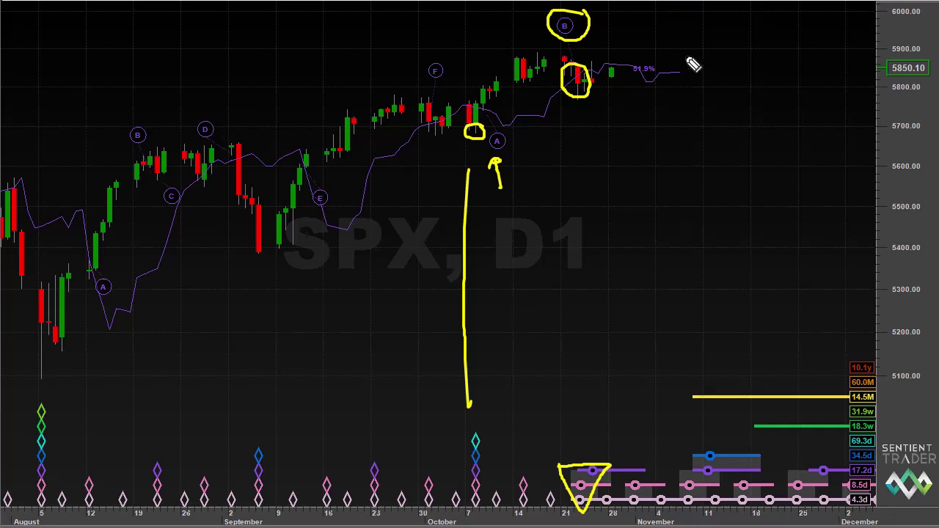
{"action": "mouse_move", "coordinate": [708, 46]}
{"action": "left_mouse_down"}
{"action": "mouse_move", "coordinate": [641, 46]}
{"action": "mouse_move", "coordinate": [614, 75]}
{"action": "mouse_move", "coordinate": [636, 38]}
{"action": "left_mouse_up"}
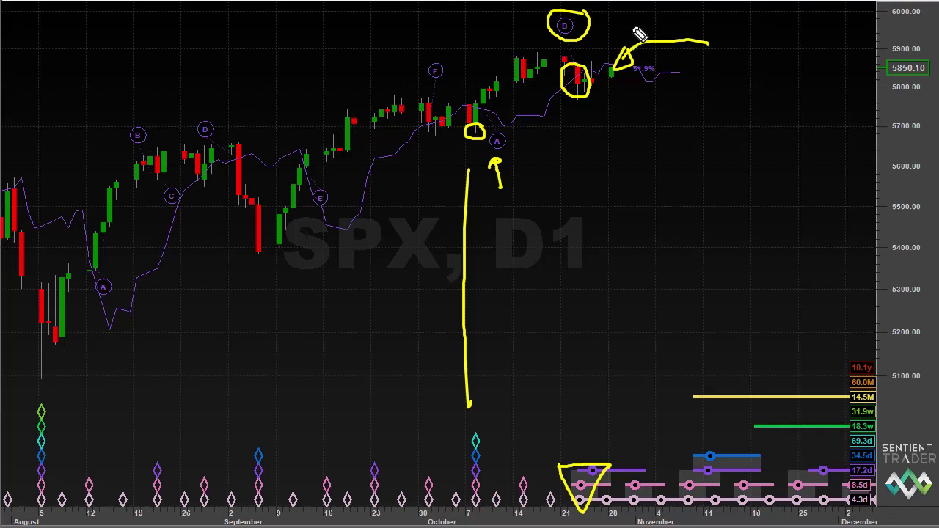
{"action": "mouse_move", "coordinate": [660, 452]}
{"action": "left_mouse_down"}
{"action": "mouse_move", "coordinate": [691, 512]}
{"action": "mouse_move", "coordinate": [729, 455]}
{"action": "mouse_move", "coordinate": [653, 450]}
{"action": "left_mouse_up"}
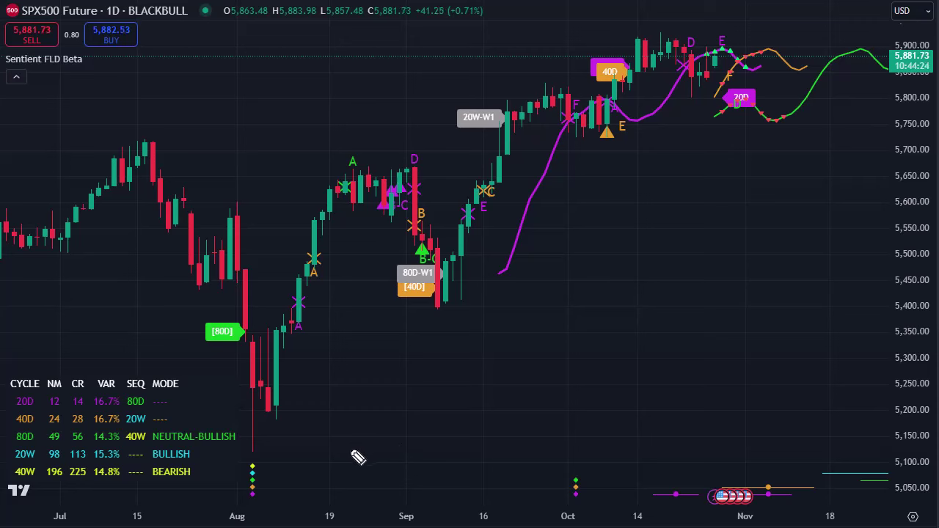
Step: Point yellow arrows at the cycle table, its 20D mode entry, and the purple FLD line
{"action": "mouse_move", "coordinate": [110, 266]}
{"action": "left_mouse_down"}
{"action": "mouse_move", "coordinate": [111, 357]}
{"action": "mouse_move", "coordinate": [129, 331]}
{"action": "mouse_move", "coordinate": [103, 331]}
{"action": "left_mouse_up"}
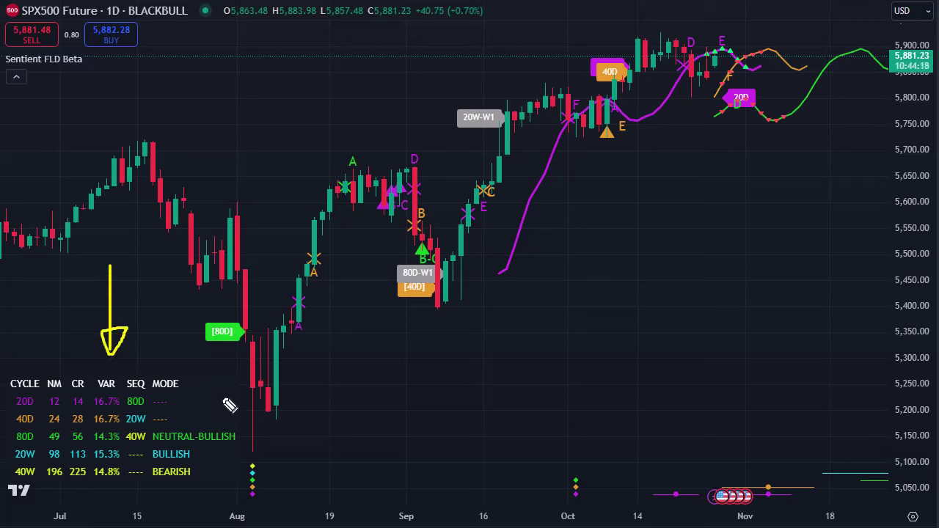
{"action": "mouse_move", "coordinate": [179, 398]}
{"action": "left_mouse_down"}
{"action": "mouse_move", "coordinate": [222, 398]}
{"action": "mouse_move", "coordinate": [174, 397]}
{"action": "mouse_move", "coordinate": [192, 405]}
{"action": "left_mouse_up"}
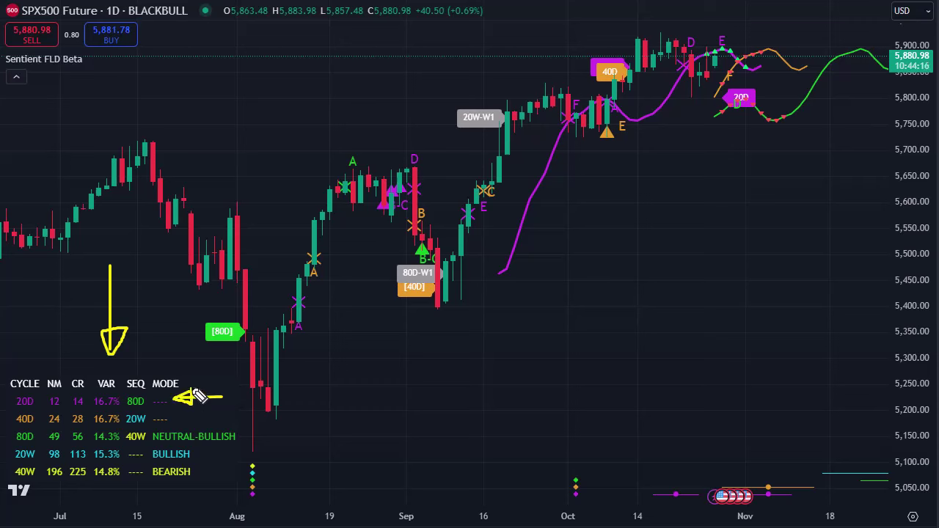
{"action": "mouse_move", "coordinate": [528, 234]}
{"action": "left_mouse_down"}
{"action": "mouse_move", "coordinate": [523, 229]}
{"action": "mouse_move", "coordinate": [524, 246]}
{"action": "mouse_move", "coordinate": [541, 237]}
{"action": "left_mouse_up"}
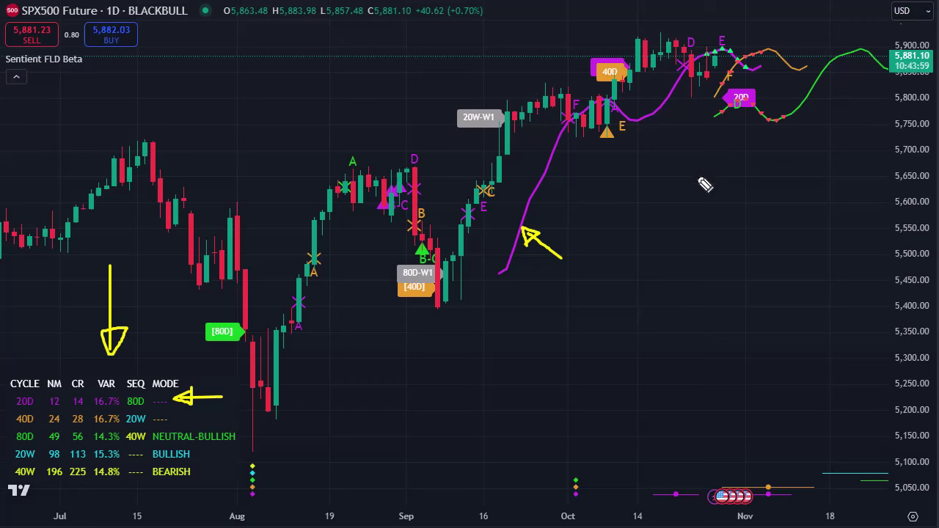
Step: Arrow the October and early-August diamonds, circle the early-October diamonds, and dash down from the October low
{"action": "mouse_move", "coordinate": [635, 373]}
{"action": "left_mouse_down"}
{"action": "mouse_move", "coordinate": [591, 476]}
{"action": "mouse_move", "coordinate": [614, 484]}
{"action": "mouse_move", "coordinate": [610, 457]}
{"action": "left_mouse_up"}
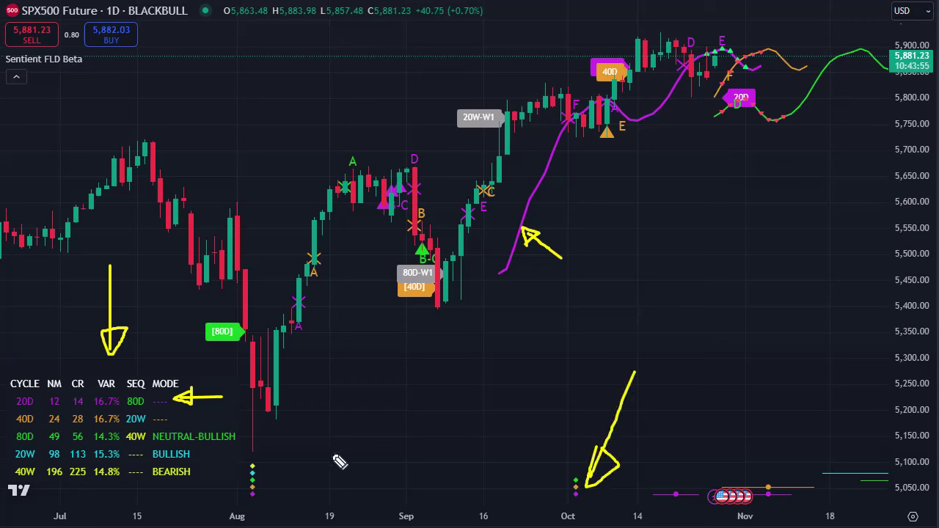
{"action": "mouse_move", "coordinate": [355, 412]}
{"action": "left_mouse_down"}
{"action": "mouse_move", "coordinate": [286, 459]}
{"action": "mouse_move", "coordinate": [301, 469]}
{"action": "left_mouse_up"}
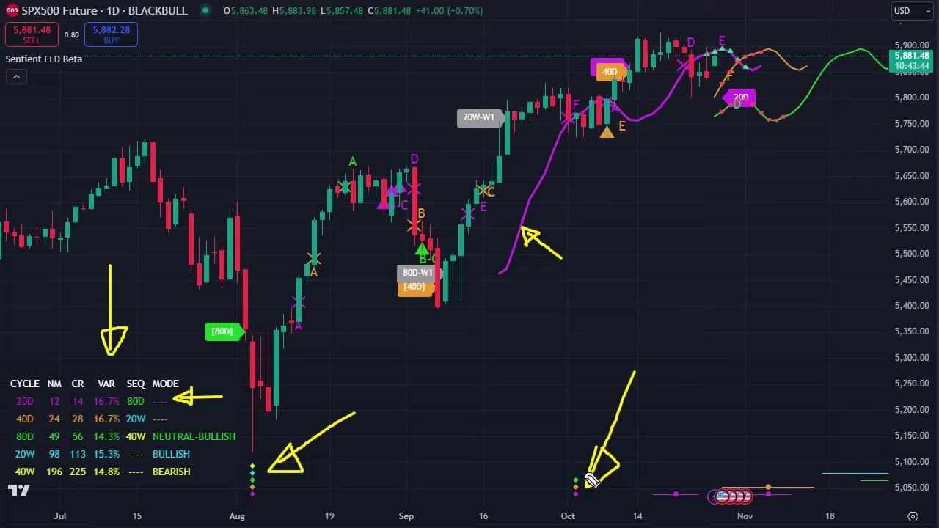
{"action": "mouse_move", "coordinate": [591, 471]}
{"action": "left_mouse_down"}
{"action": "mouse_move", "coordinate": [564, 476]}
{"action": "mouse_move", "coordinate": [572, 517]}
{"action": "mouse_move", "coordinate": [592, 487]}
{"action": "left_mouse_up"}
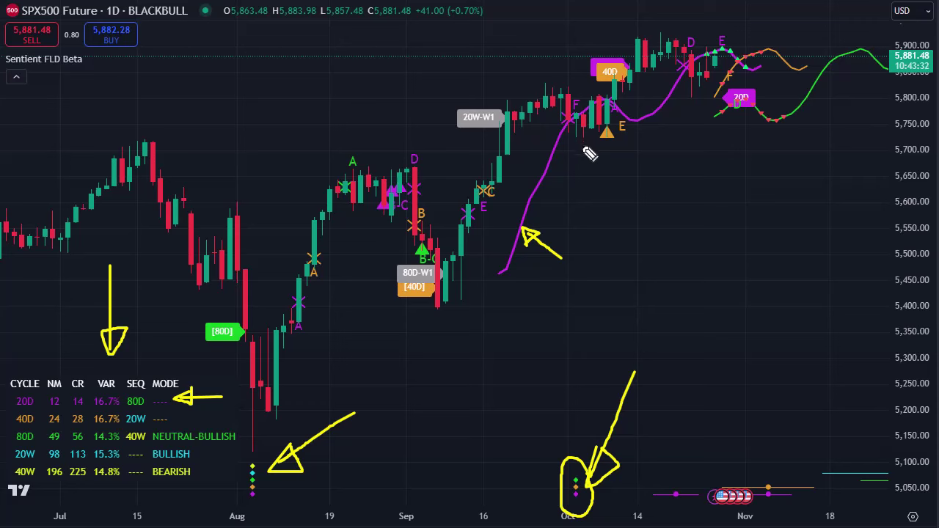
{"action": "left_click_drag", "start_coordinate": [580, 146], "coordinate": [580, 445]}
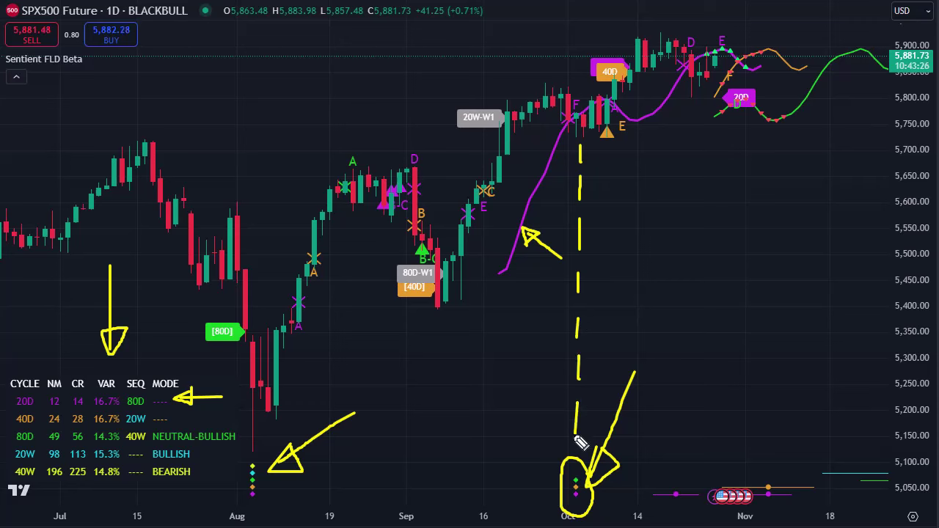